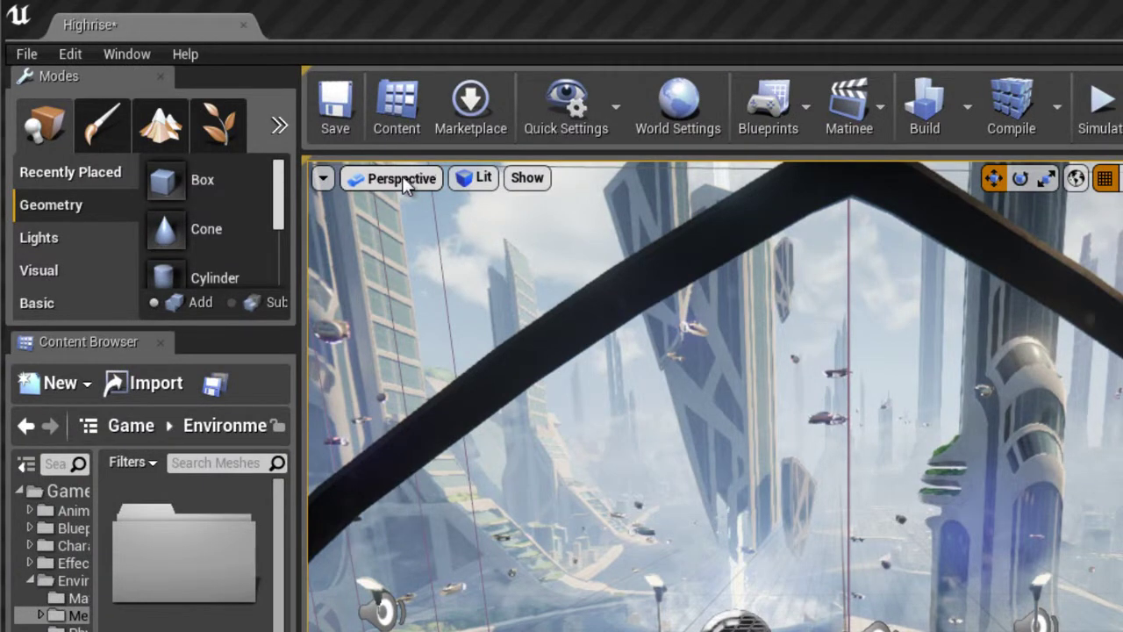
# - Split the level editor into four viewports, pan around the Top wireframe view, and restore the Perspective viewport to full size
pyautogui.click(402, 176)
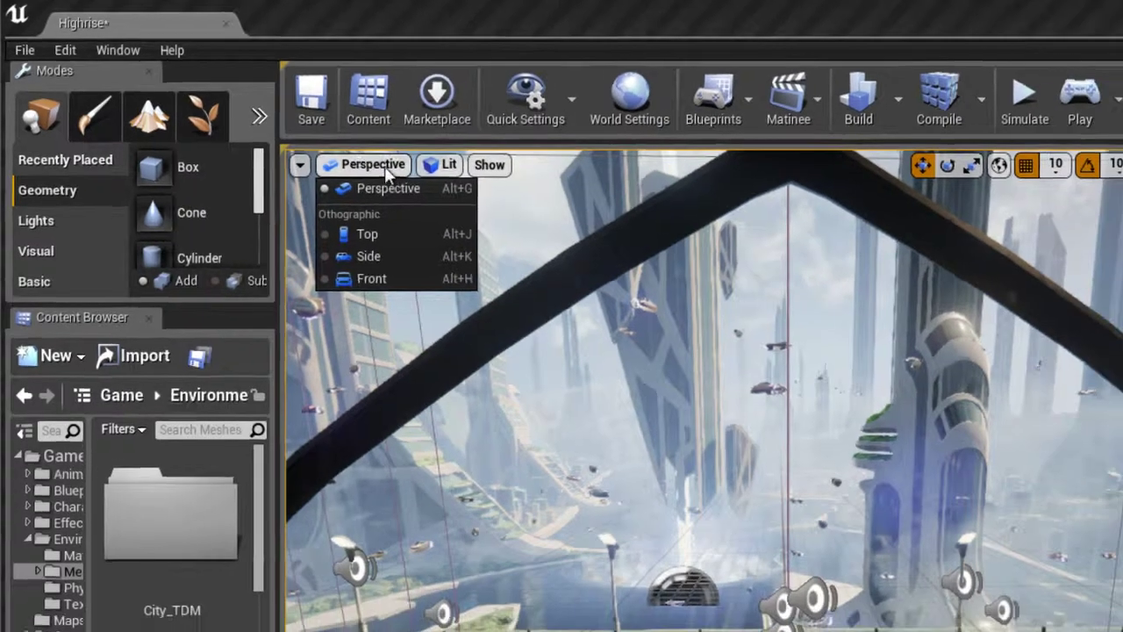
pyautogui.click(397, 176)
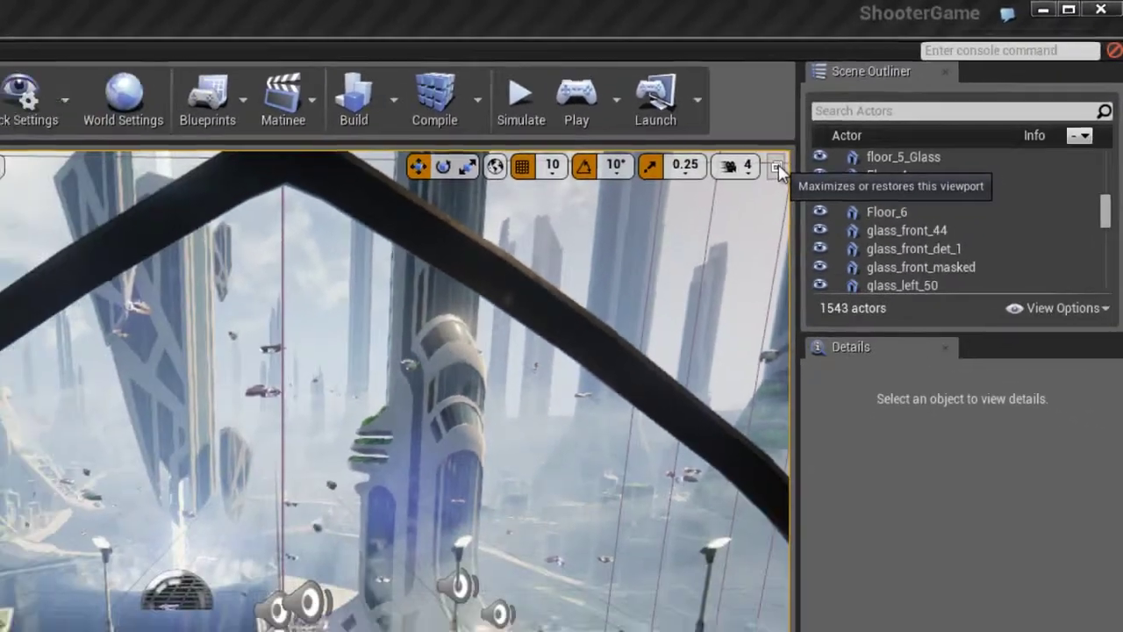
pyautogui.click(635, 236)
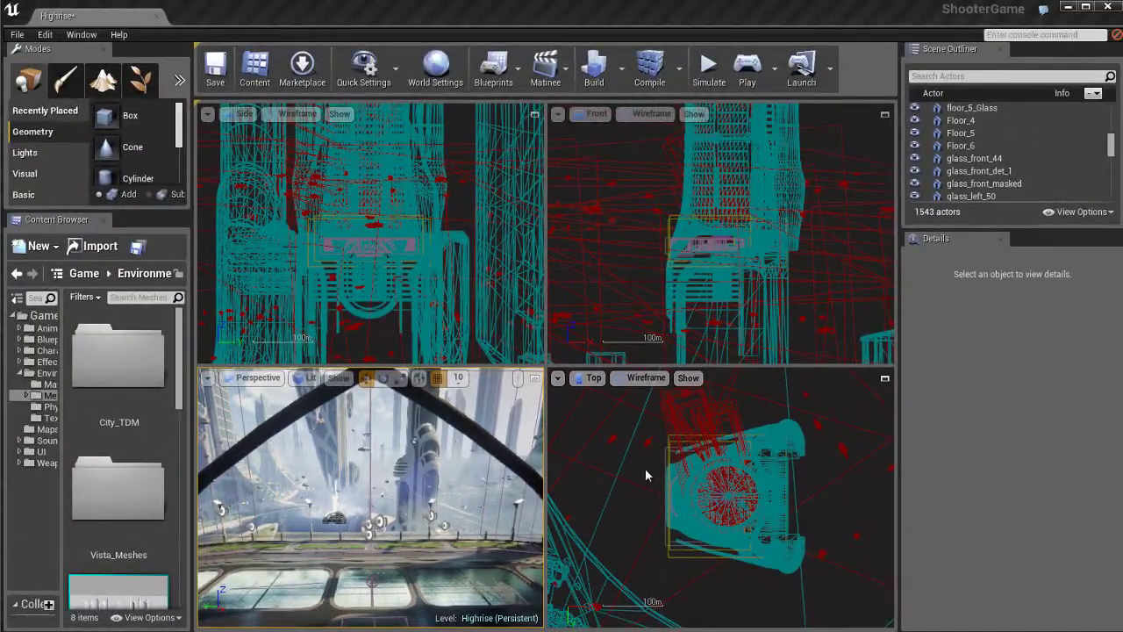
pyautogui.moveTo(645, 468); pyautogui.dragTo(706, 492)
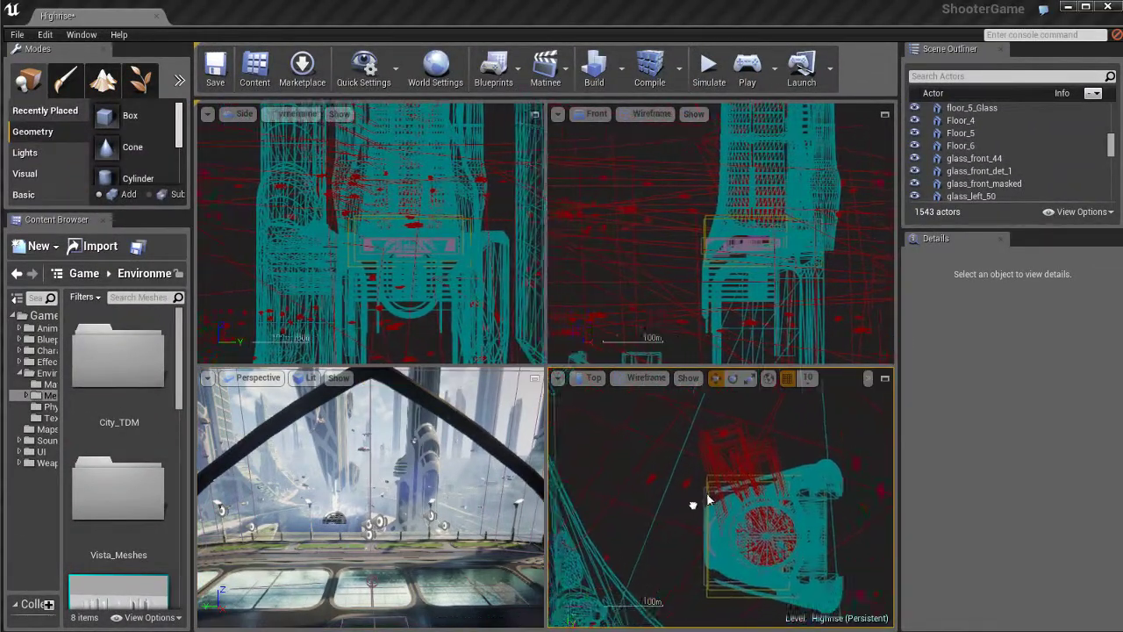
pyautogui.moveTo(706, 492); pyautogui.dragTo(651, 476, button='right')
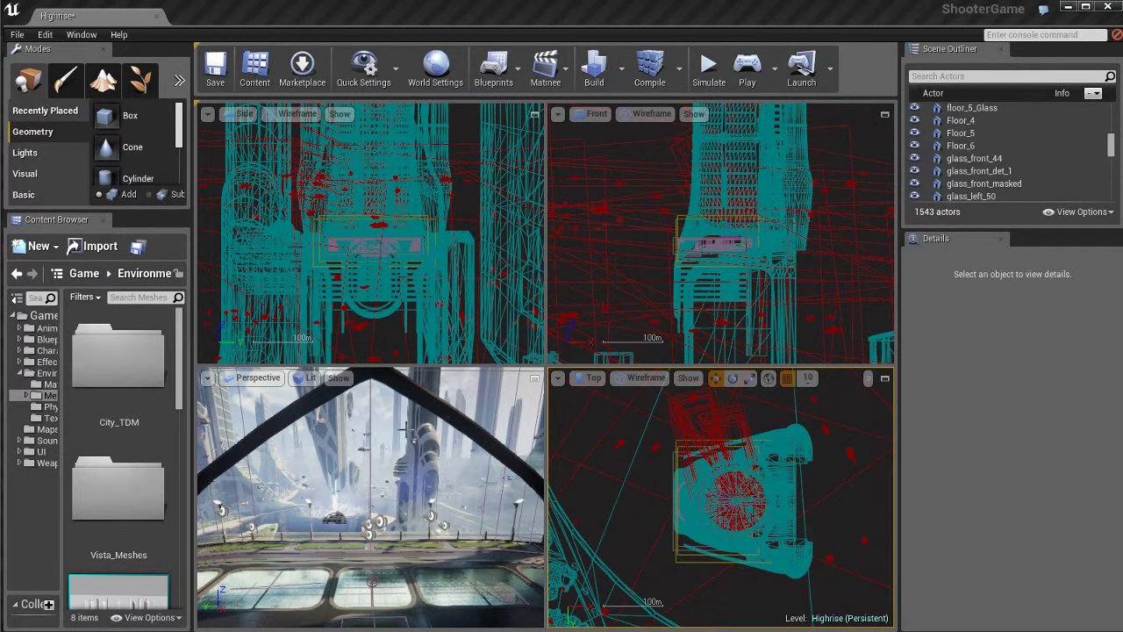
pyautogui.click(534, 380)
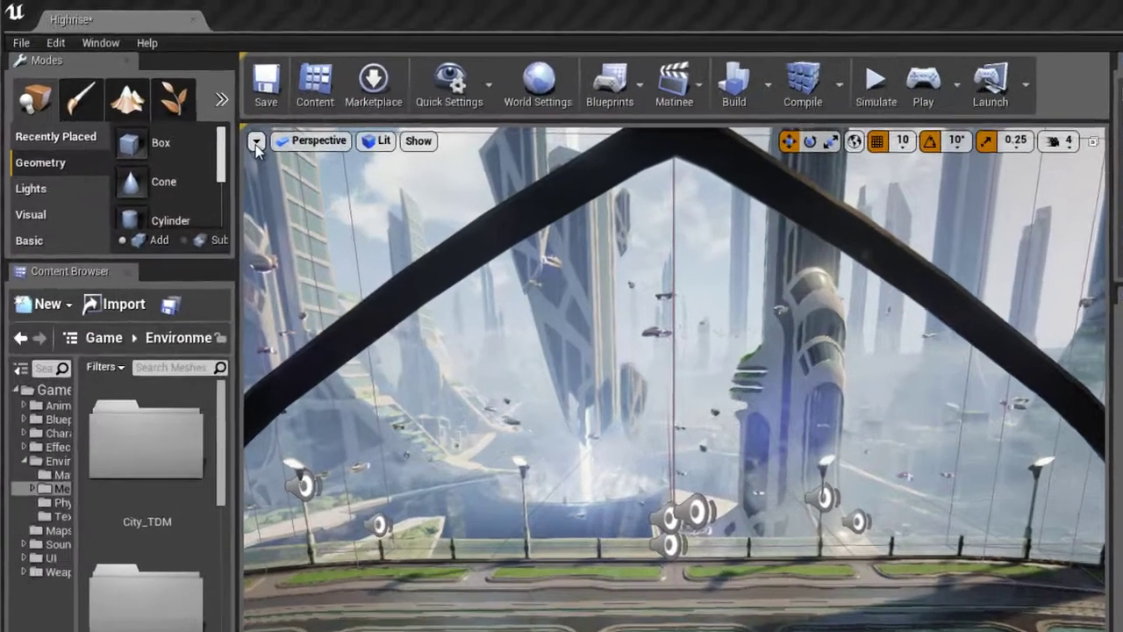
# - Turn Realtime rendering on for the Perspective viewport and switch it back off
pyautogui.click(207, 114)
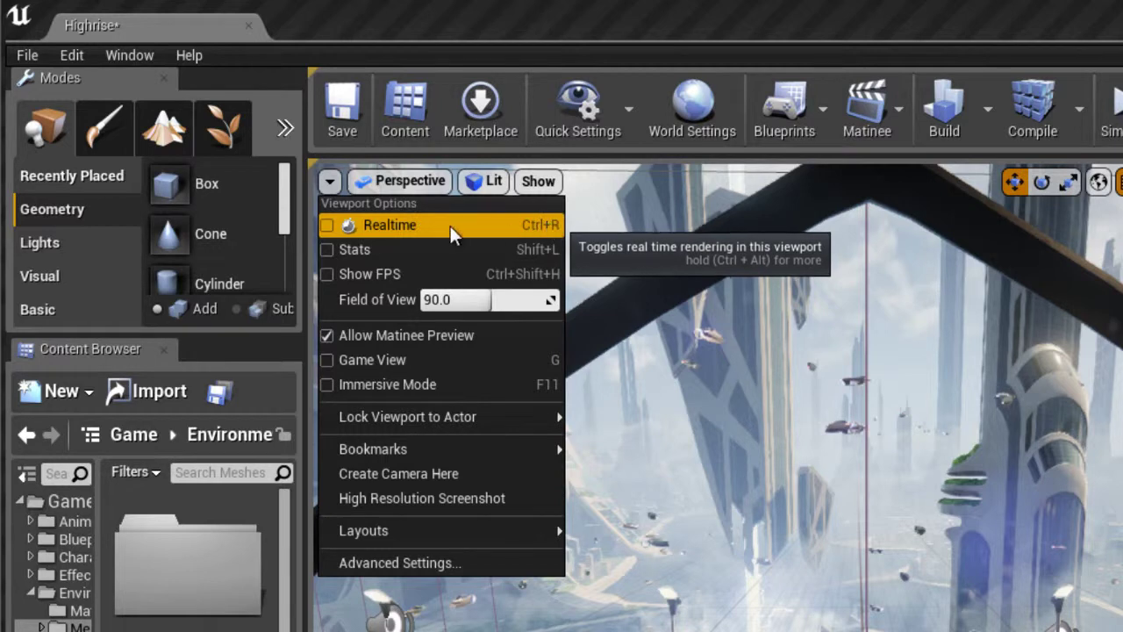
pyautogui.click(422, 225)
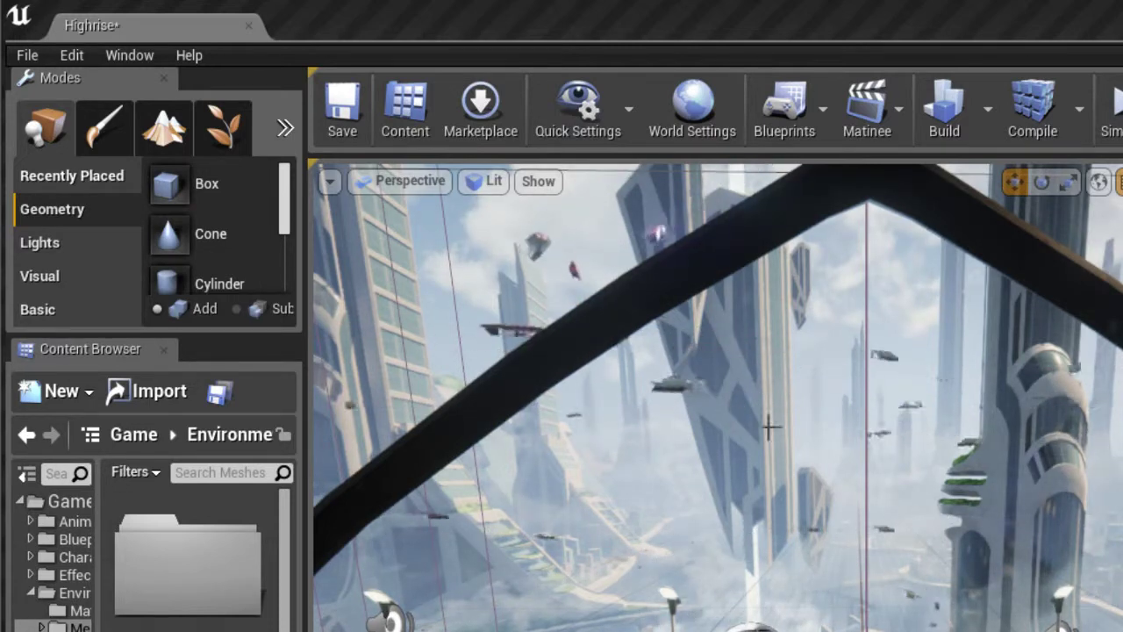
pyautogui.click(331, 182)
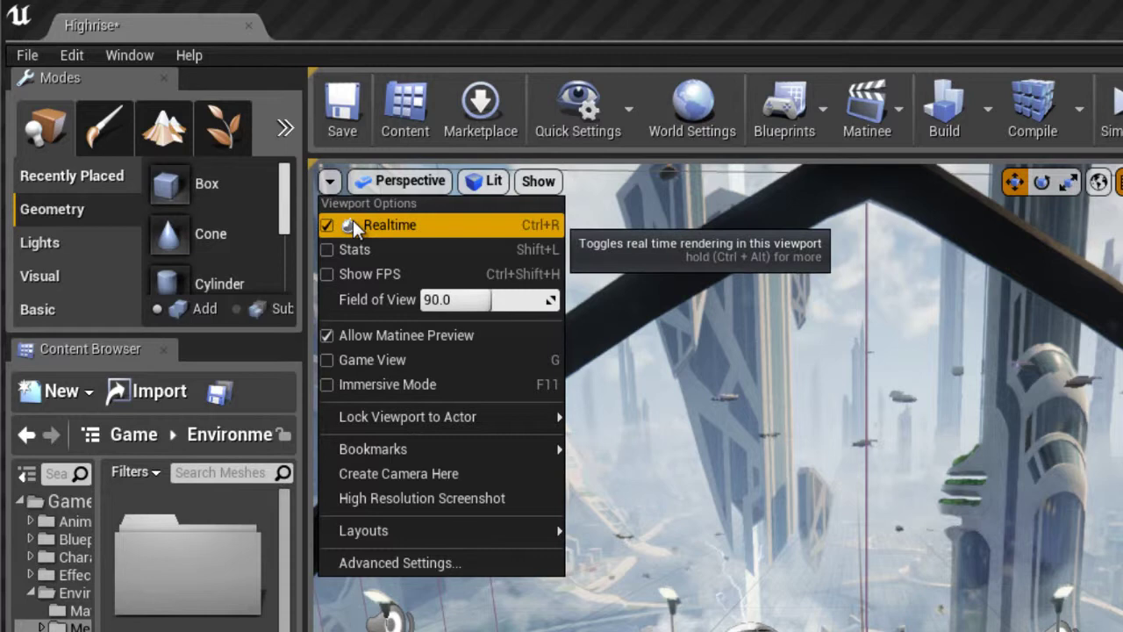
pyautogui.click(353, 225)
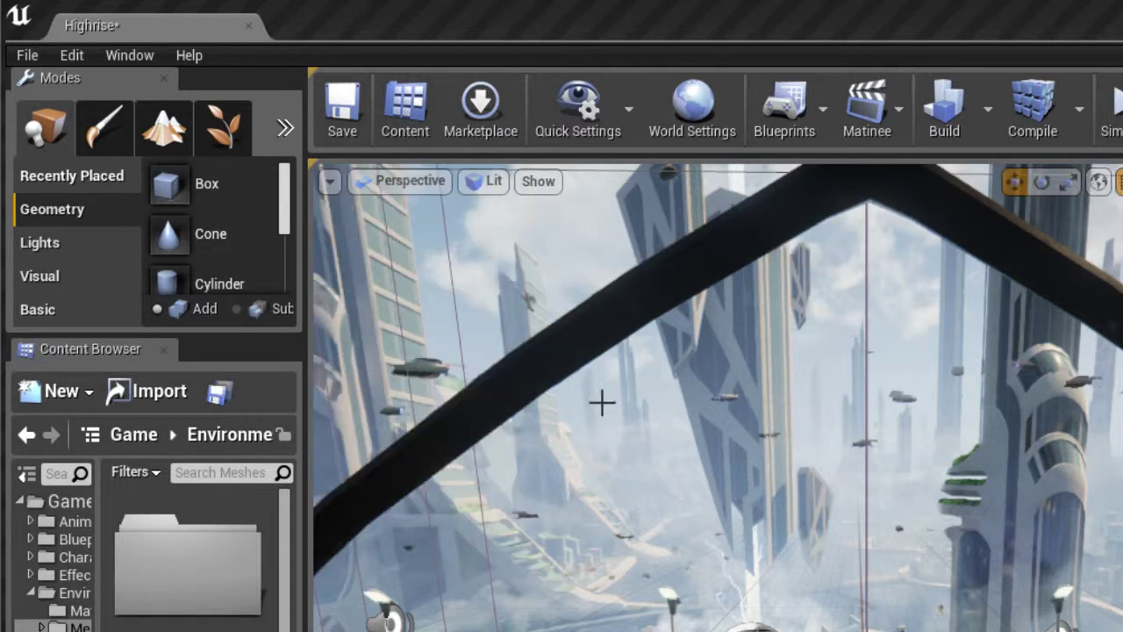
# - Widen the Perspective viewport's field of view to about 123 and reset it to 90
pyautogui.click(329, 182)
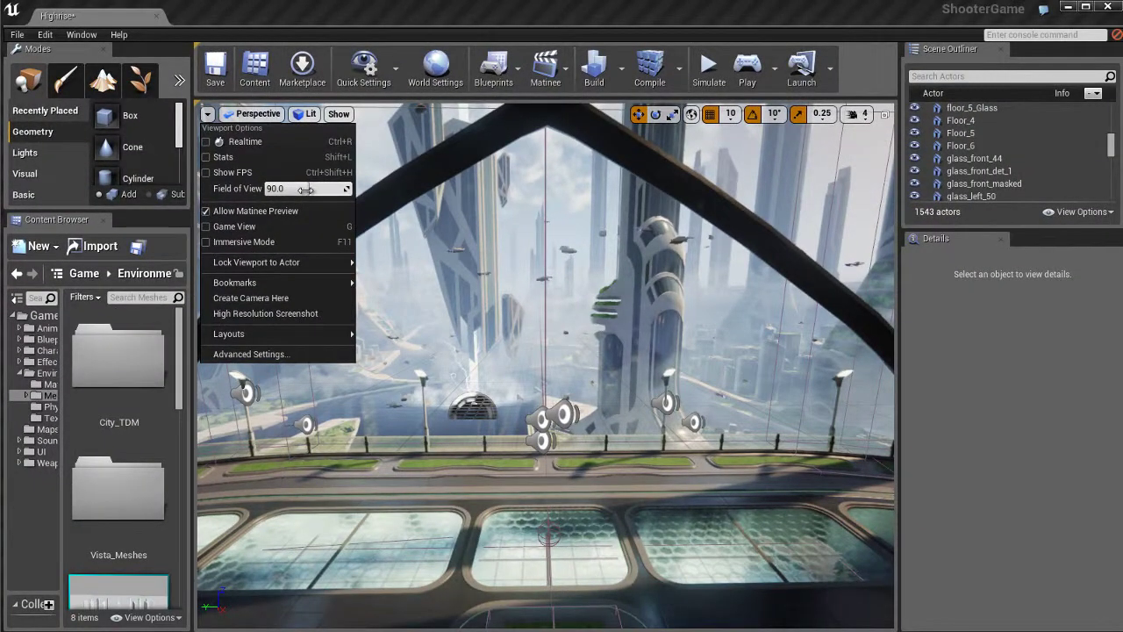
pyautogui.moveTo(305, 190)
pyautogui.mouseDown()
pyautogui.moveTo(295, 189)
pyautogui.moveTo(316, 190)
pyautogui.mouseUp()
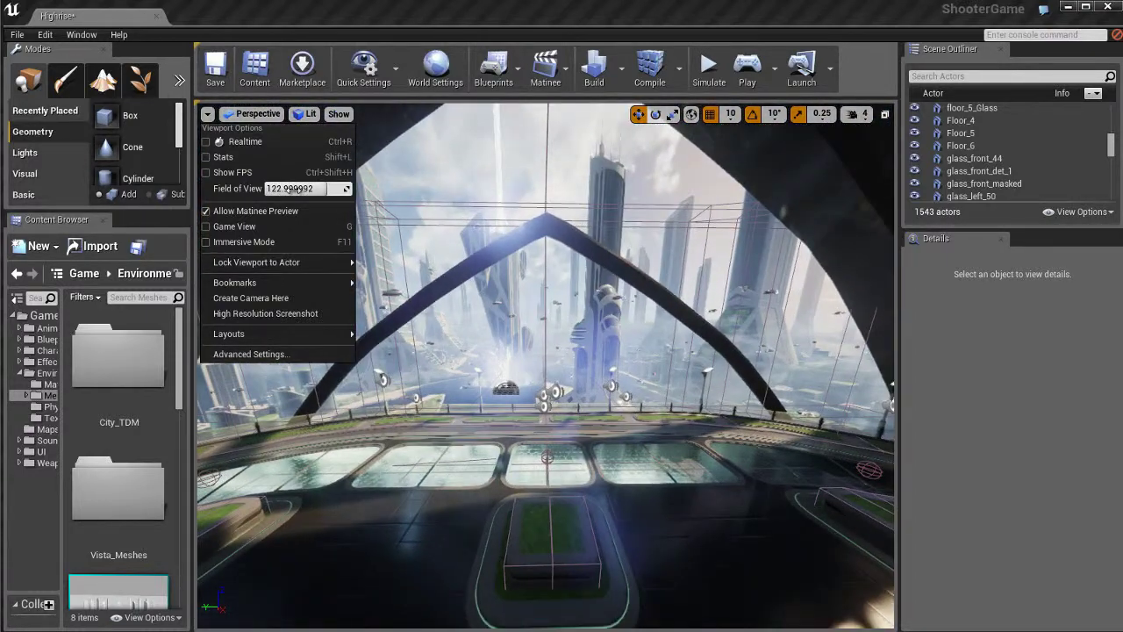
pyautogui.click(295, 190)
pyautogui.write('90')
pyautogui.press('Return')
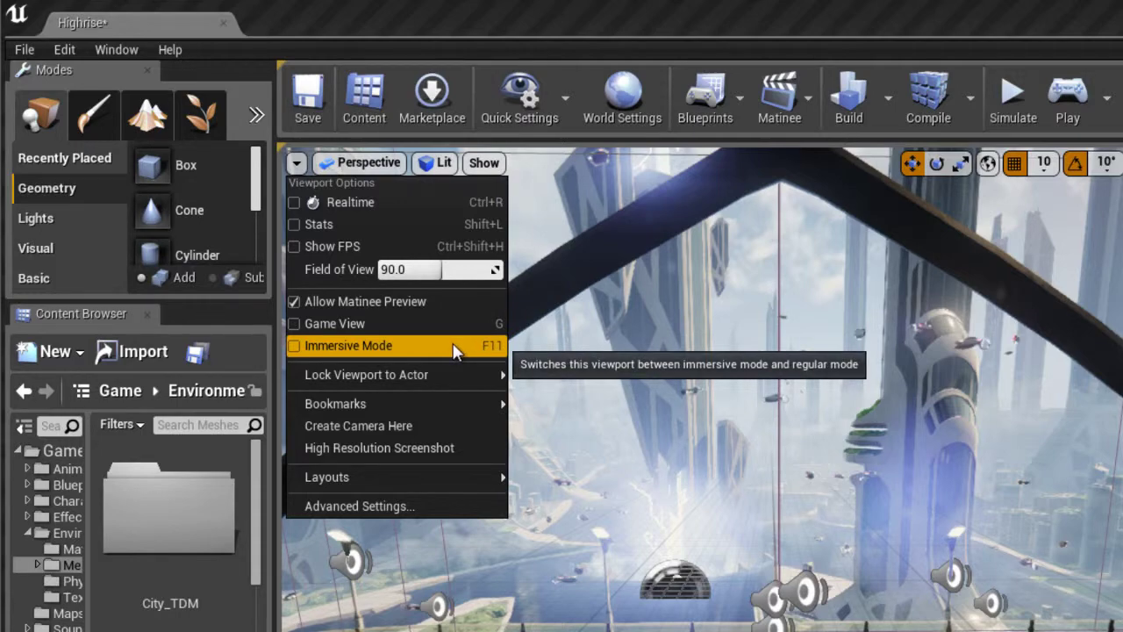
pyautogui.press('Escape')
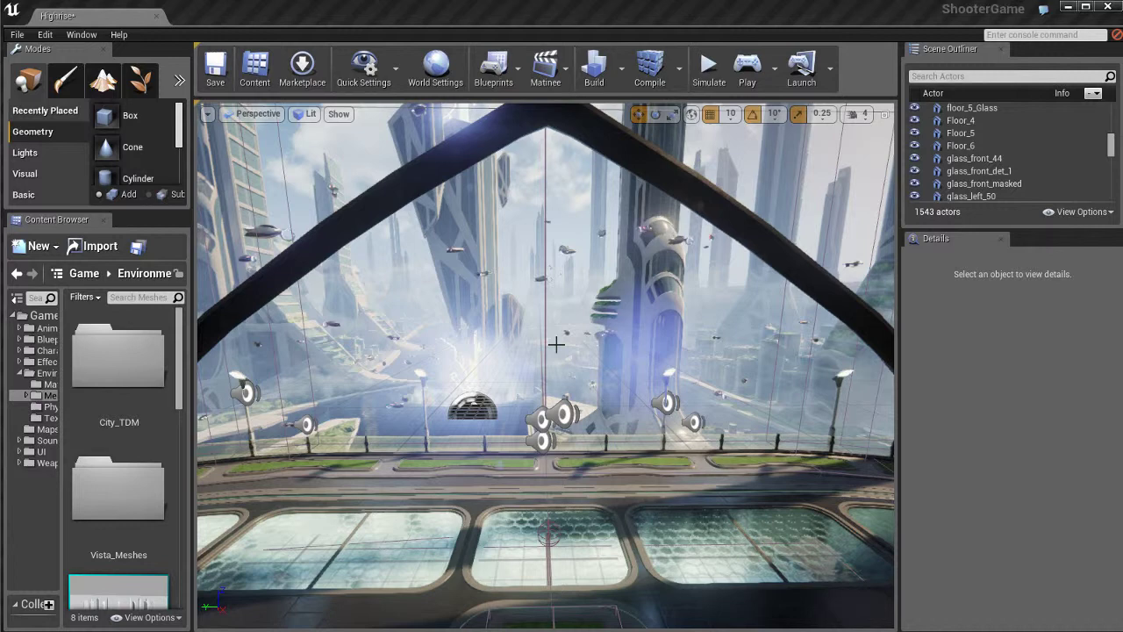
# - Switch Game View on and off, and enter and leave Immersive Mode in the Perspective viewport
pyautogui.press('g')
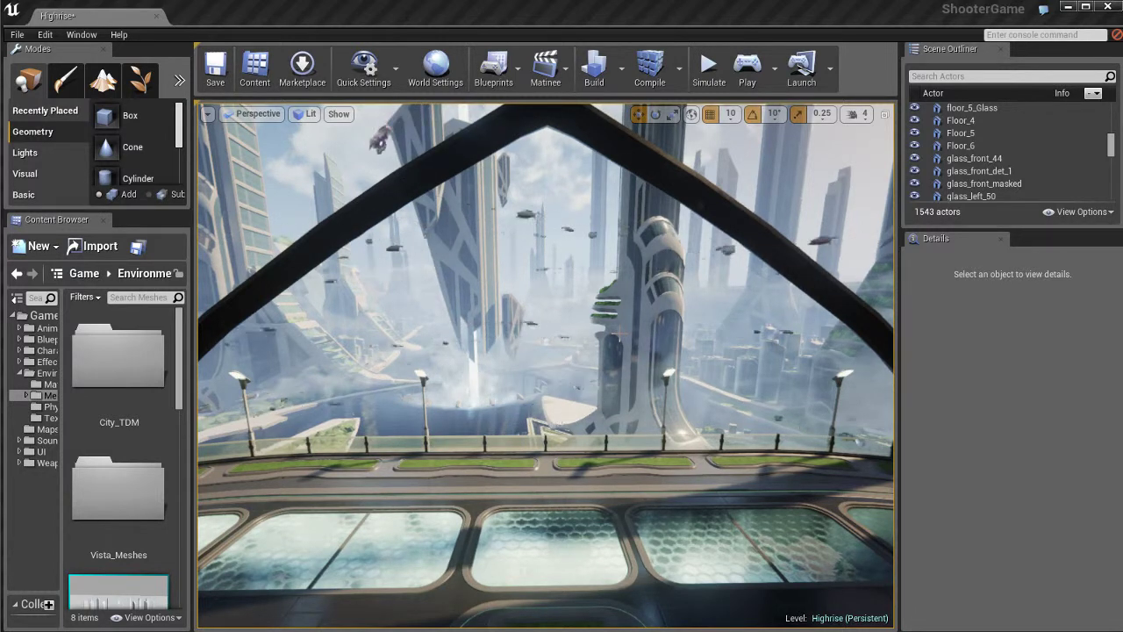
pyautogui.press('g')
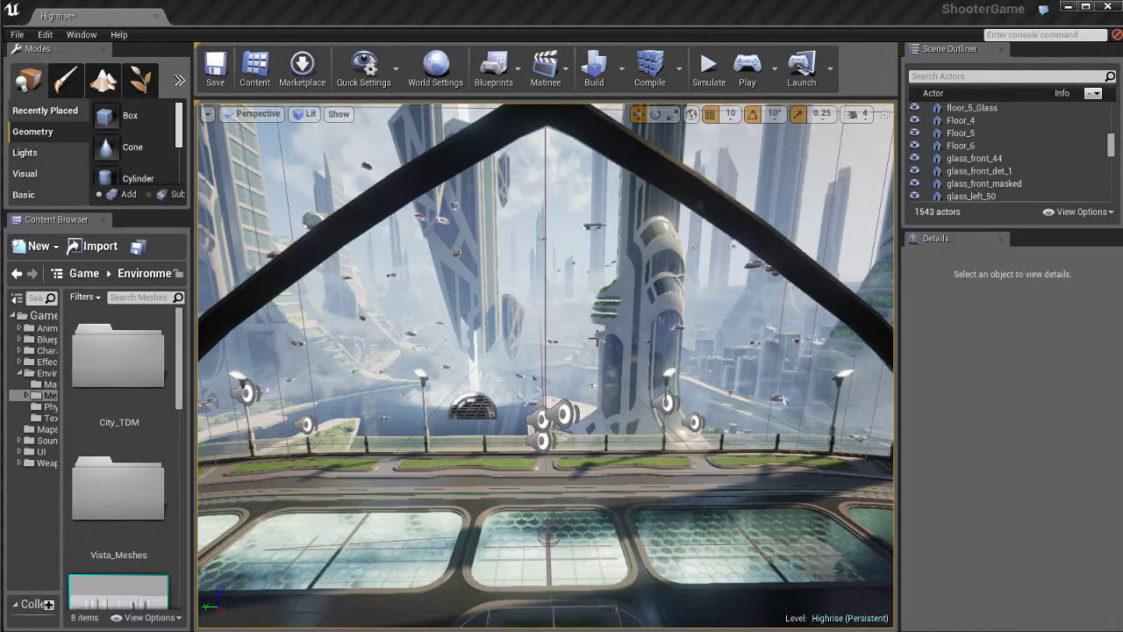
pyautogui.press('F11')
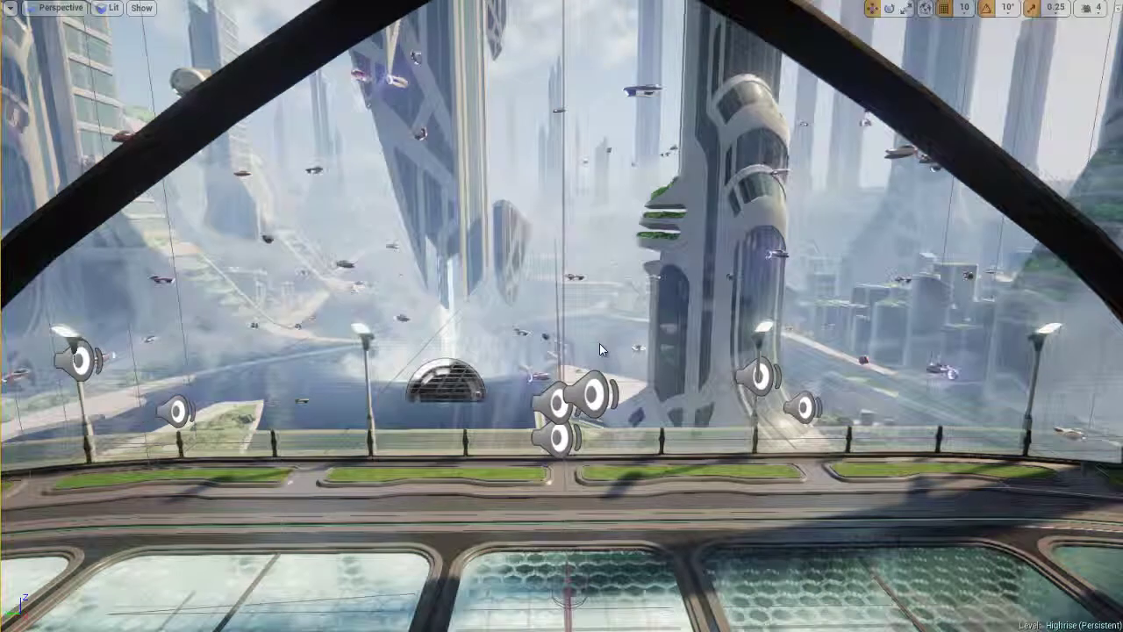
pyautogui.press('F11')
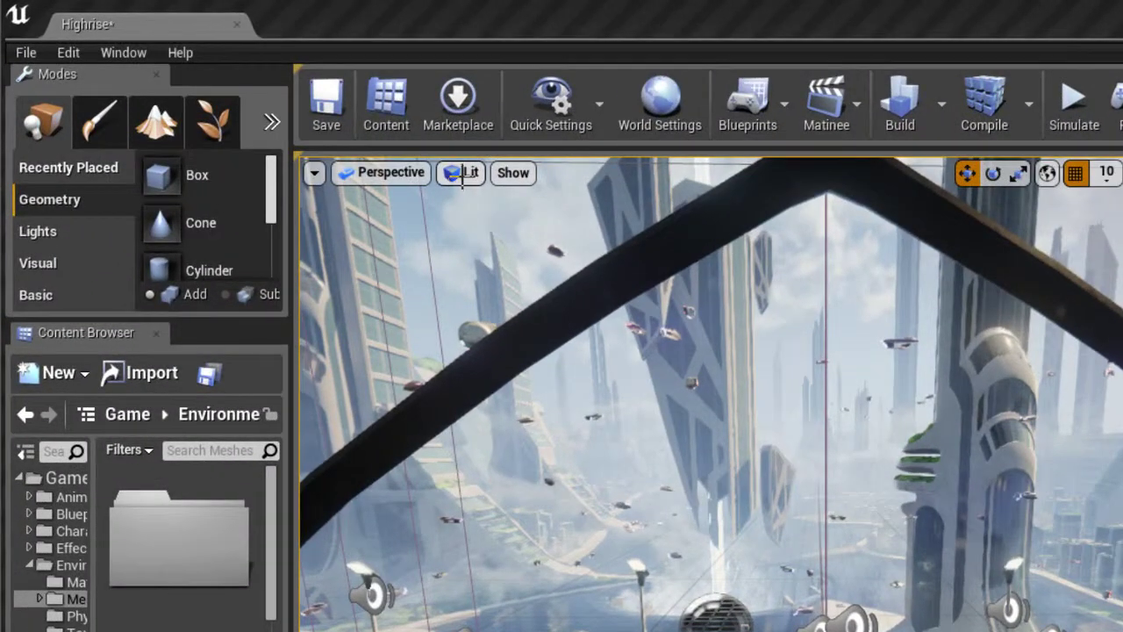
# - Preview the scene in the Unlit and Wireframe view modes and return the viewport to Lit
pyautogui.click(462, 173)
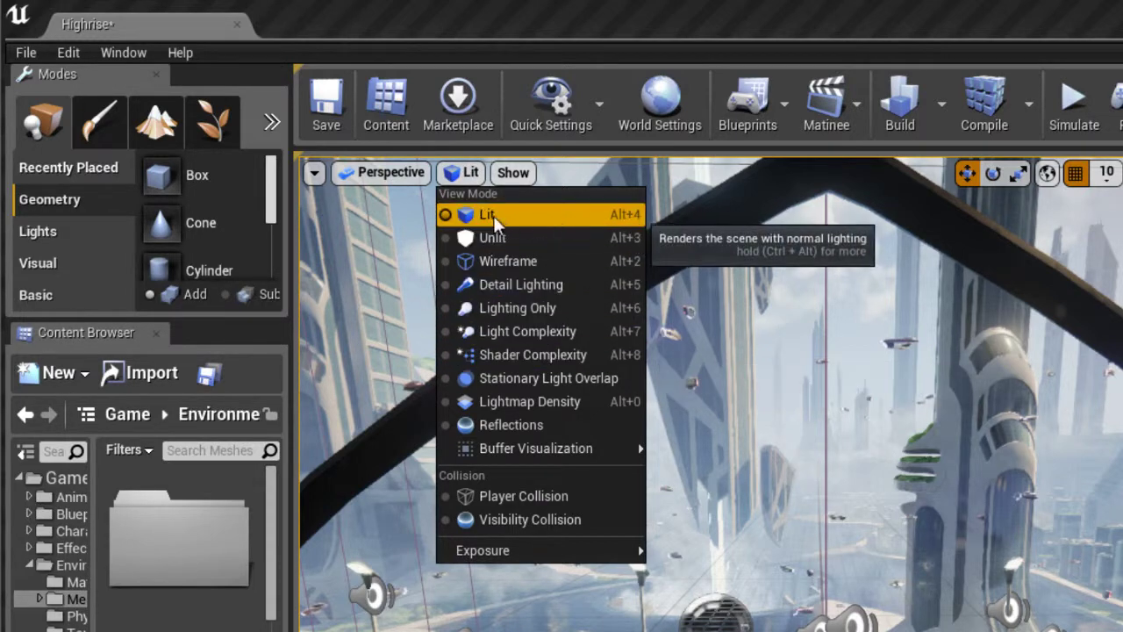
pyautogui.click(494, 238)
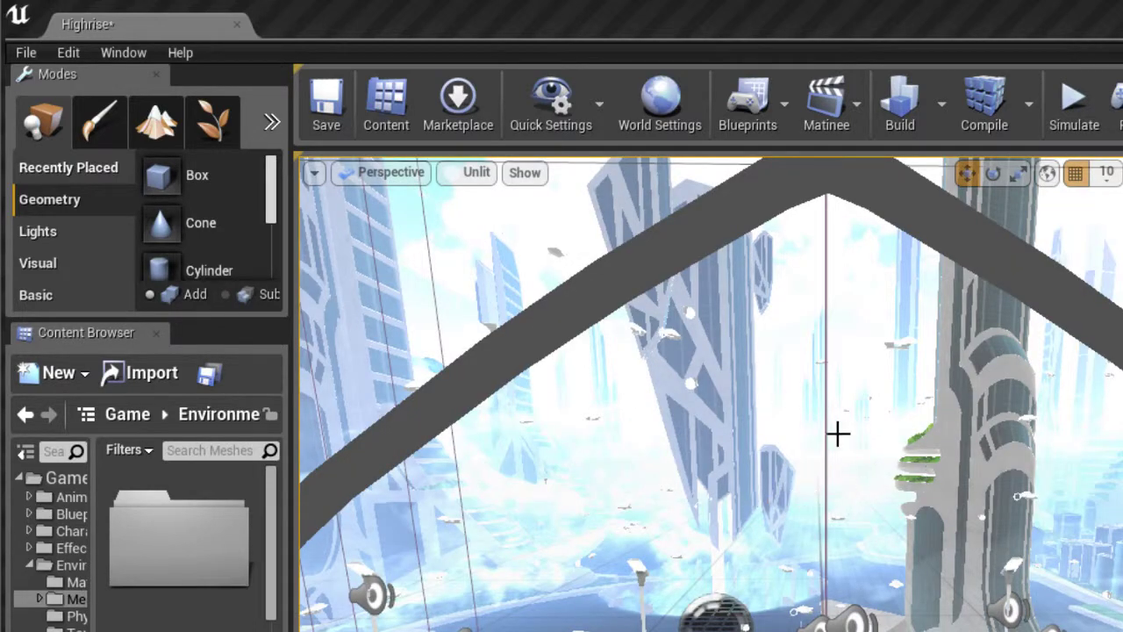
pyautogui.click(470, 173)
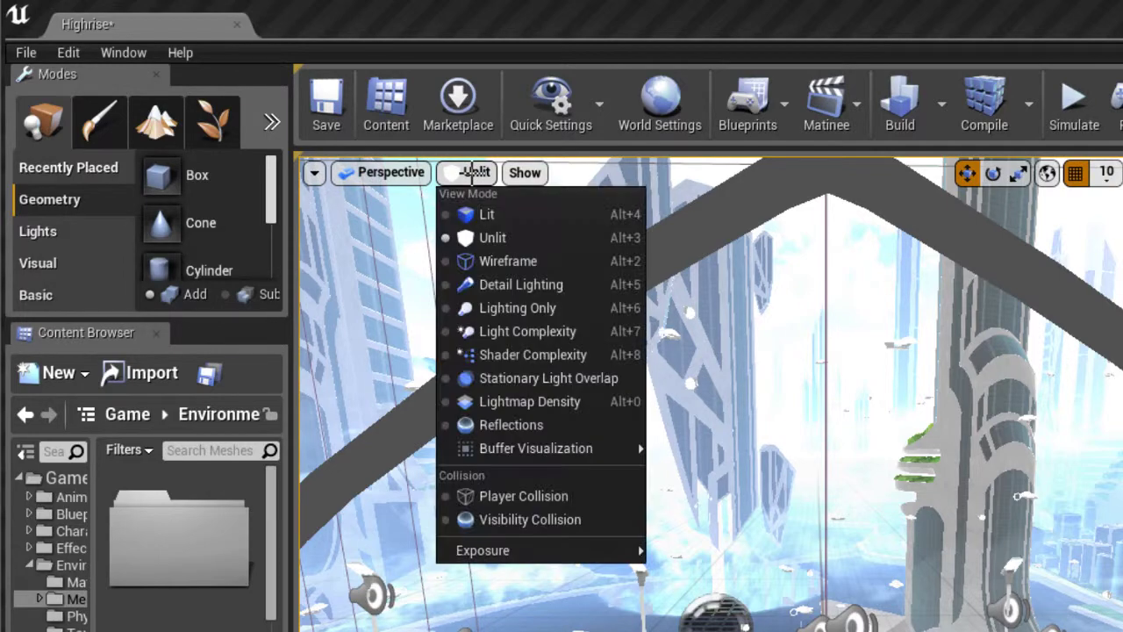
pyautogui.click(498, 260)
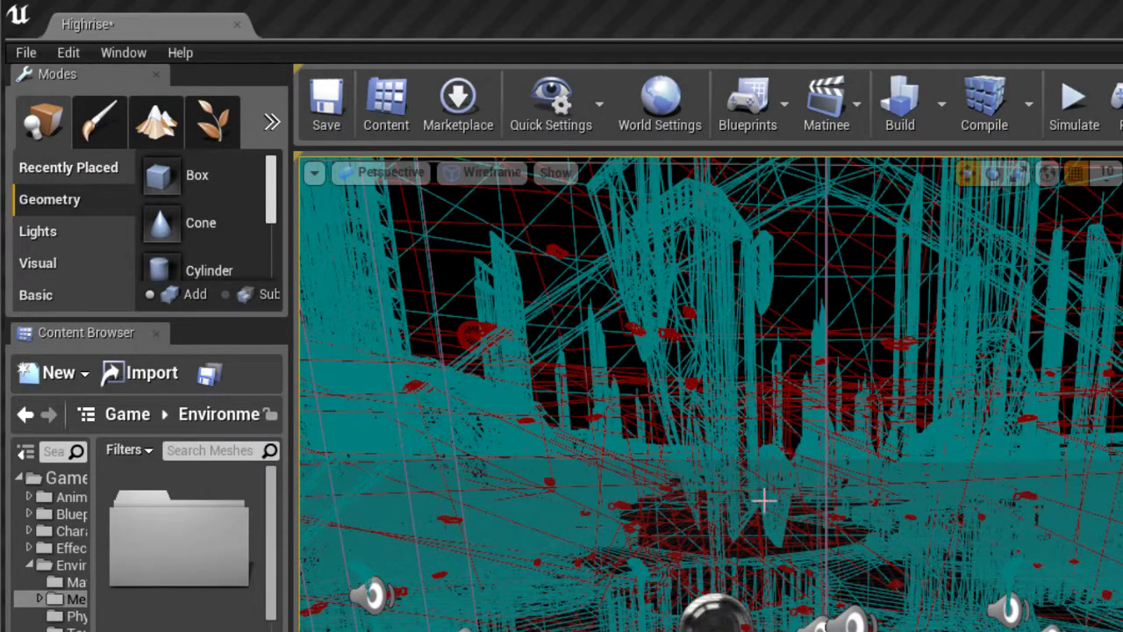
pyautogui.click(465, 172)
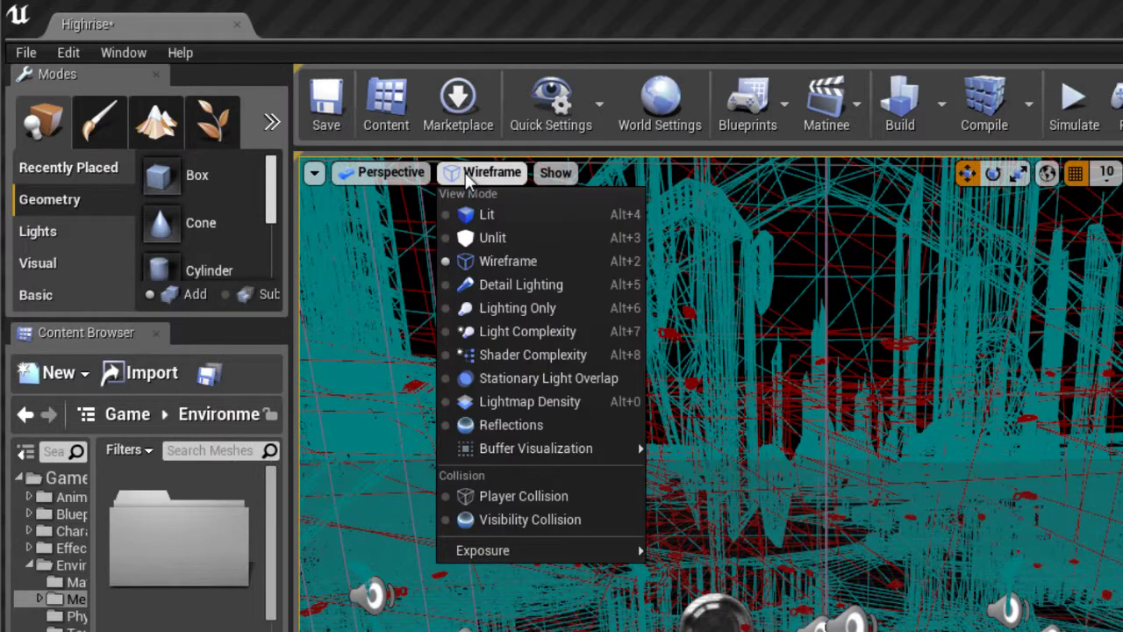
pyautogui.click(496, 215)
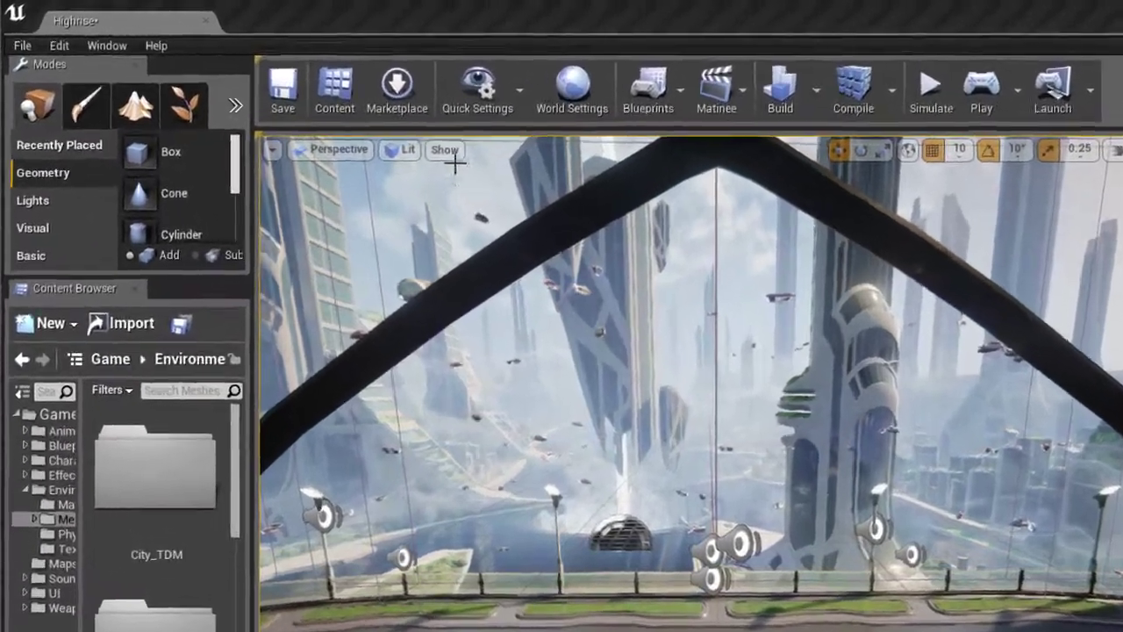
# - Hide Particles Sprite in the Perspective viewport's show flags and turn it back on
pyautogui.click(340, 115)
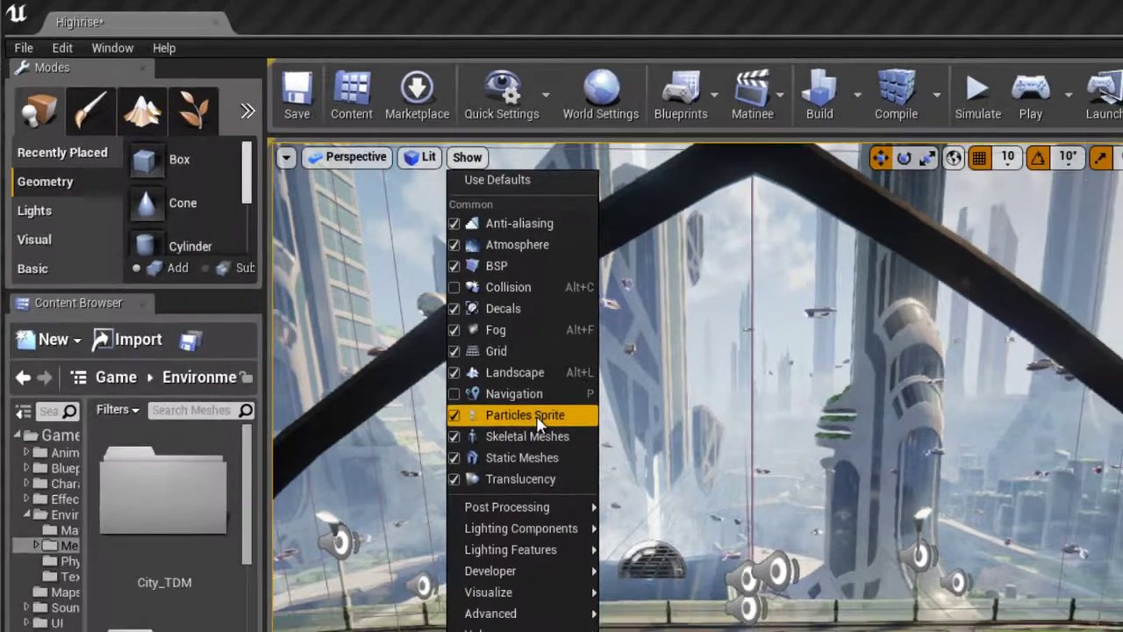
pyautogui.click(558, 450)
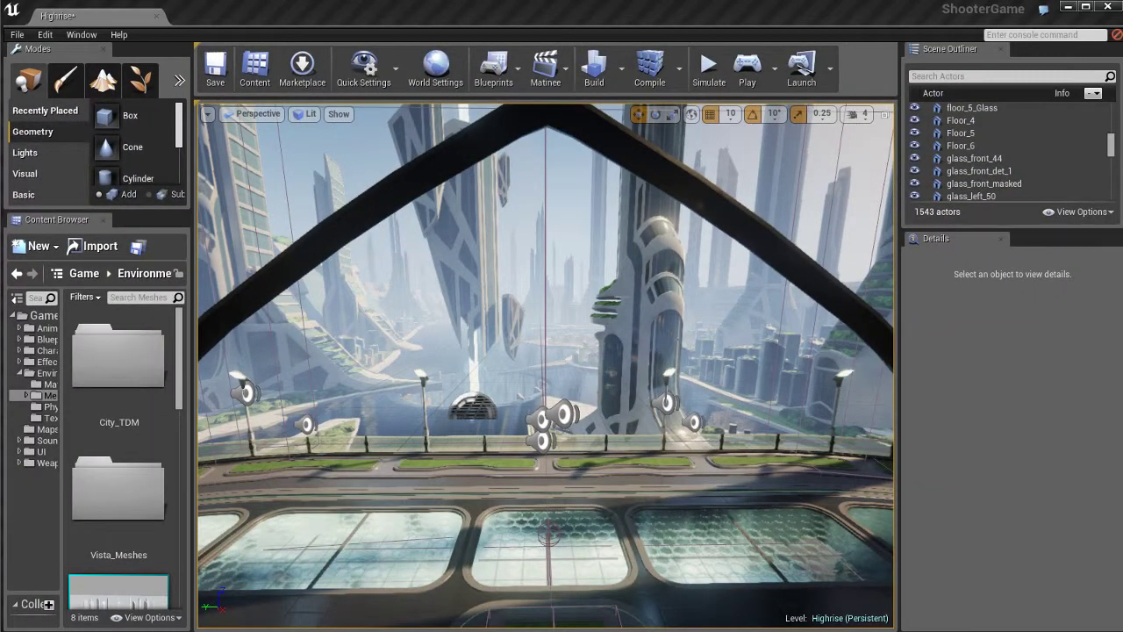
pyautogui.click(338, 114)
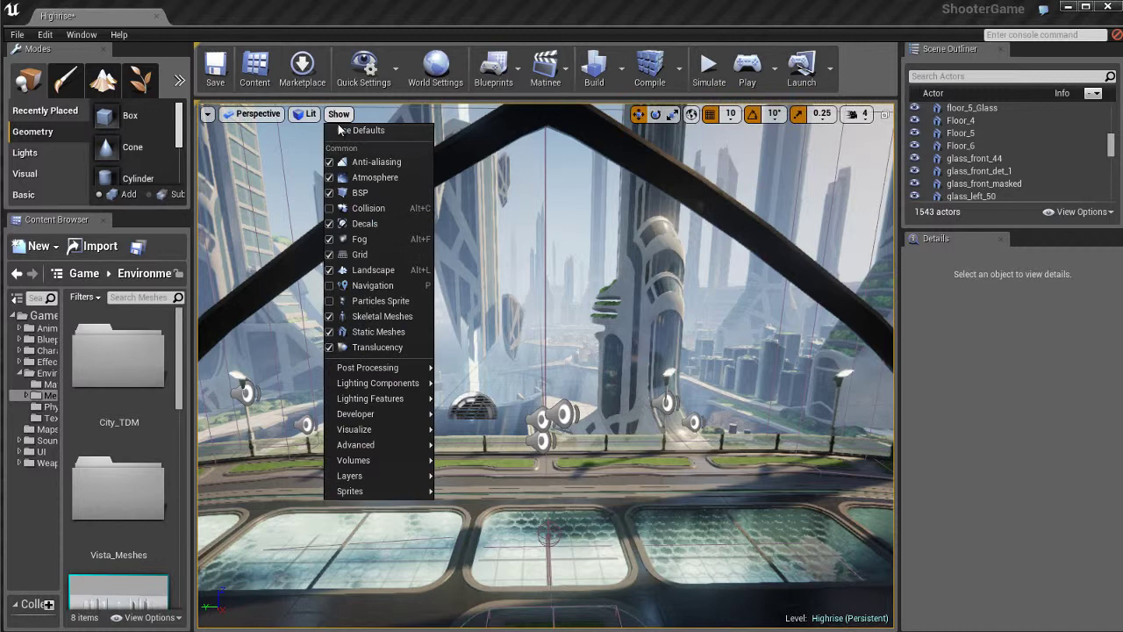
pyautogui.click(362, 302)
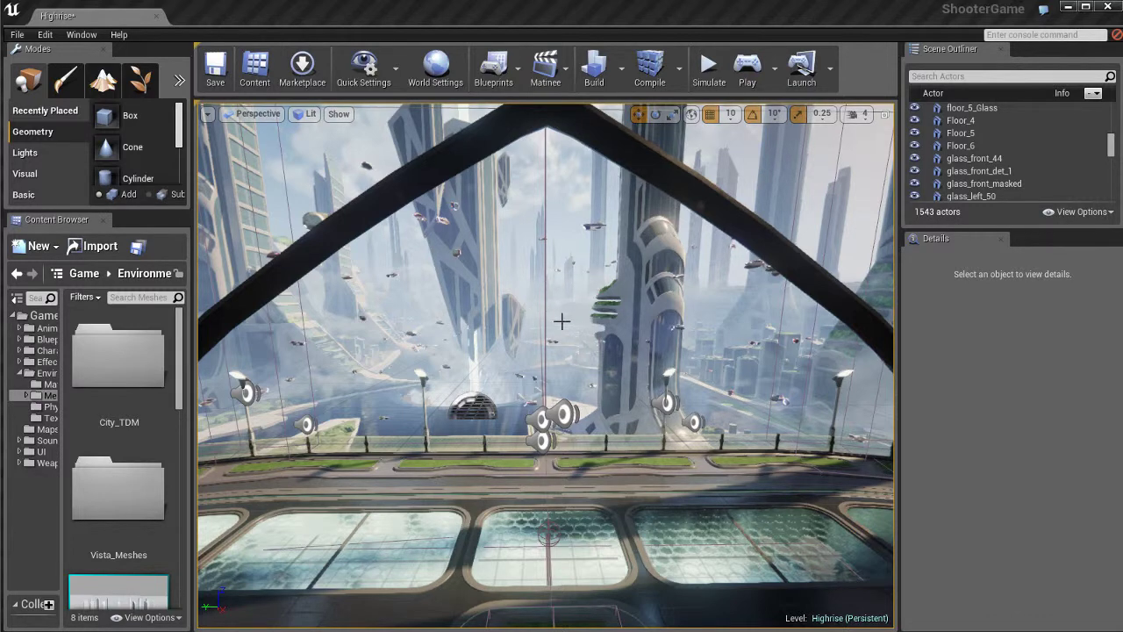
# - Move the Perspective camera around the scene to examine the arched window and the city skyline beyond it
pyautogui.moveTo(560, 309); pyautogui.dragTo(568, 332, button='right')
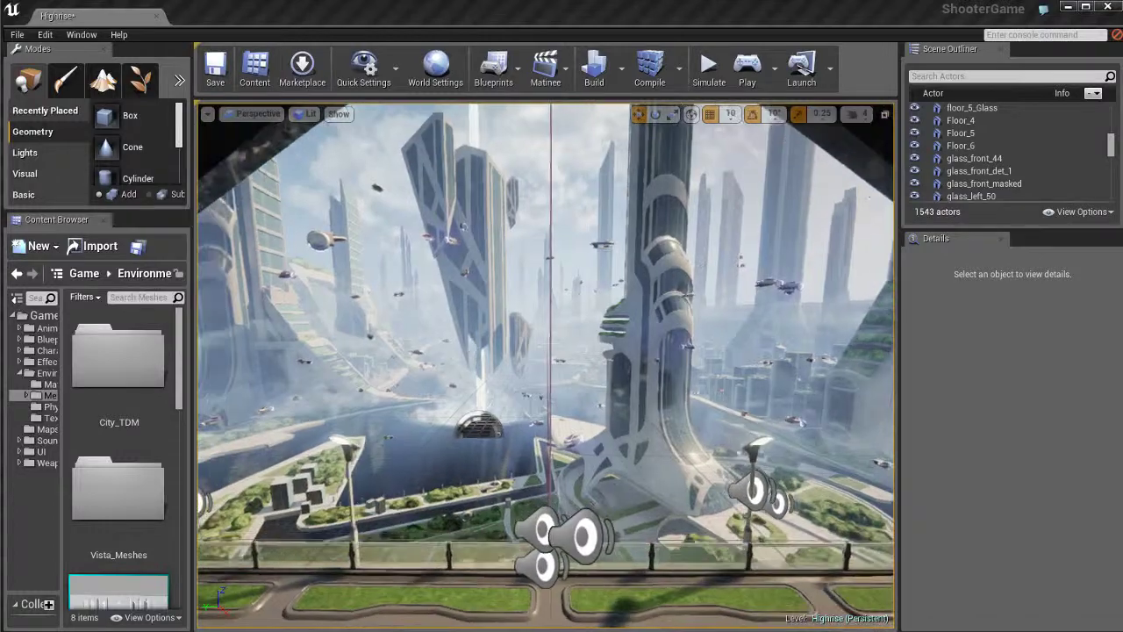
pyautogui.moveTo(568, 332); pyautogui.dragTo(575, 201, button='right')
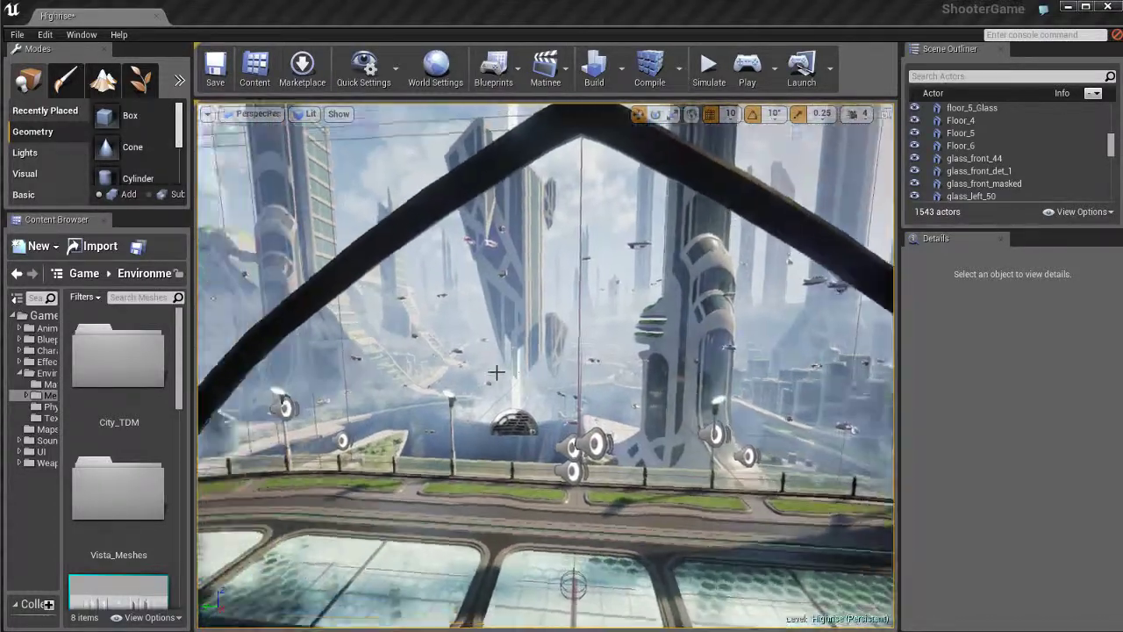
pyautogui.moveTo(496, 373); pyautogui.dragTo(619, 370, button='right')
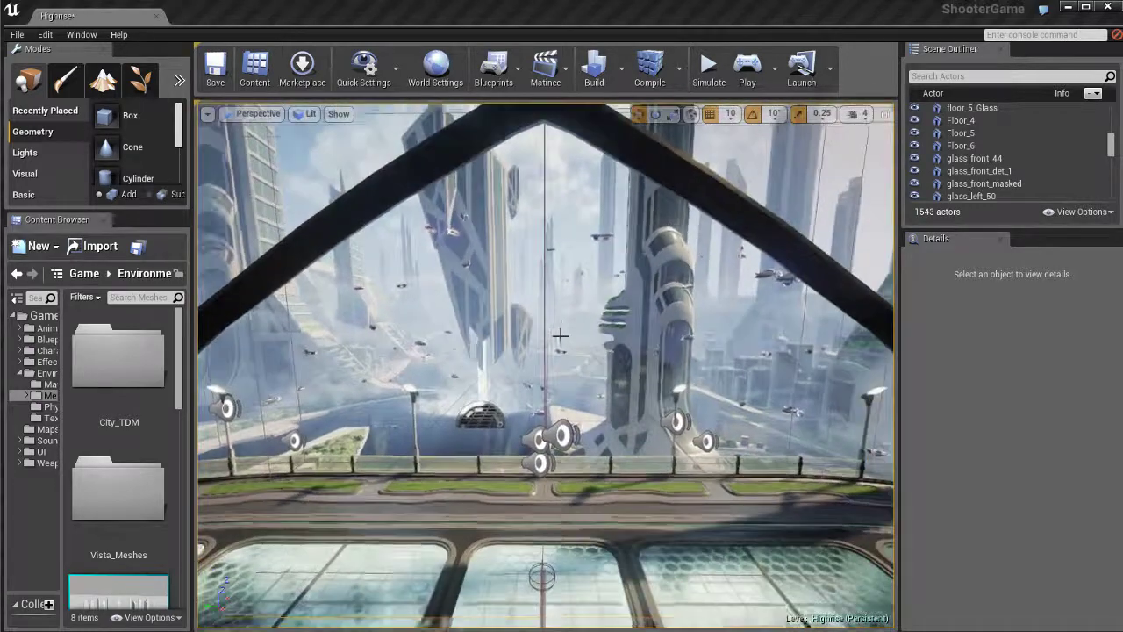
pyautogui.moveTo(560, 335); pyautogui.dragTo(564, 323, button='right')
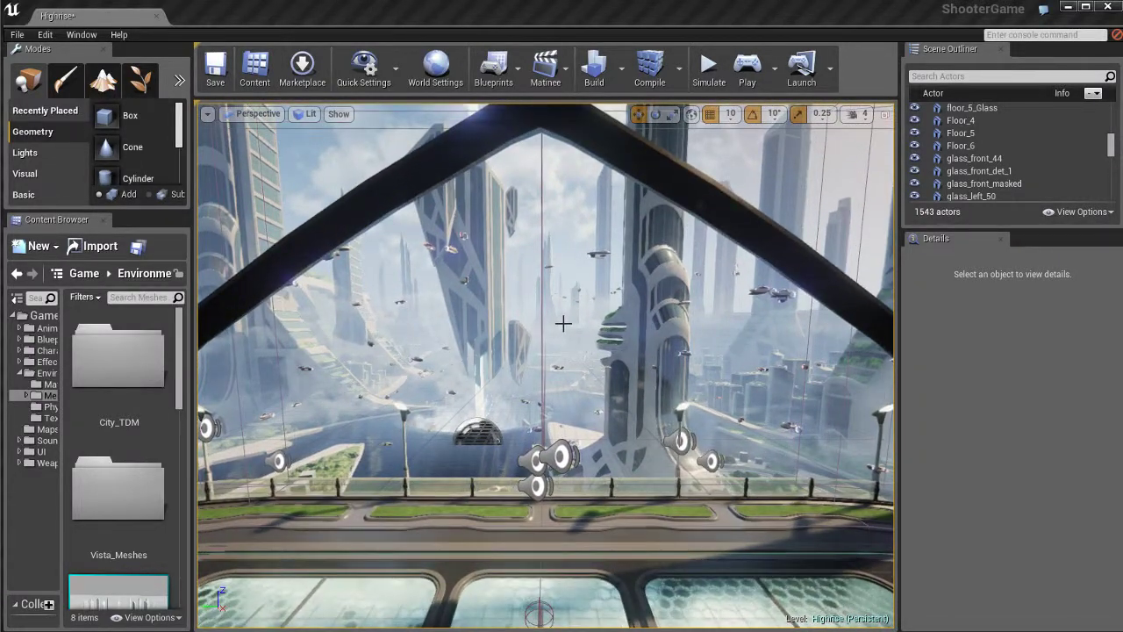
pyautogui.scroll(5, 562, 323)
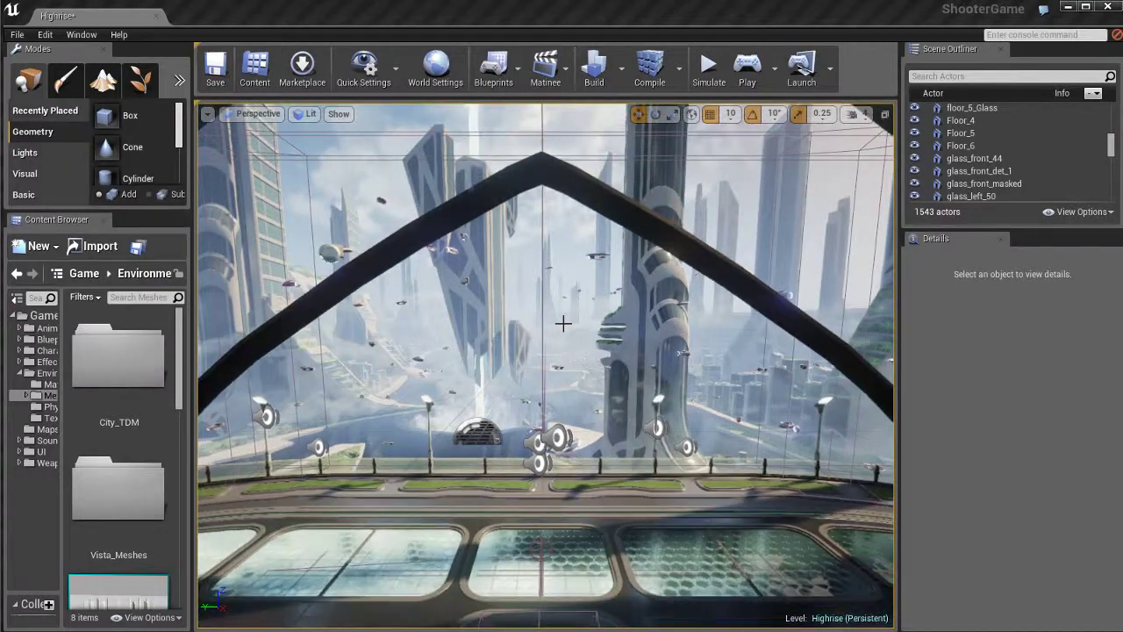
pyautogui.moveTo(562, 323); pyautogui.dragTo(562, 323, button='right')
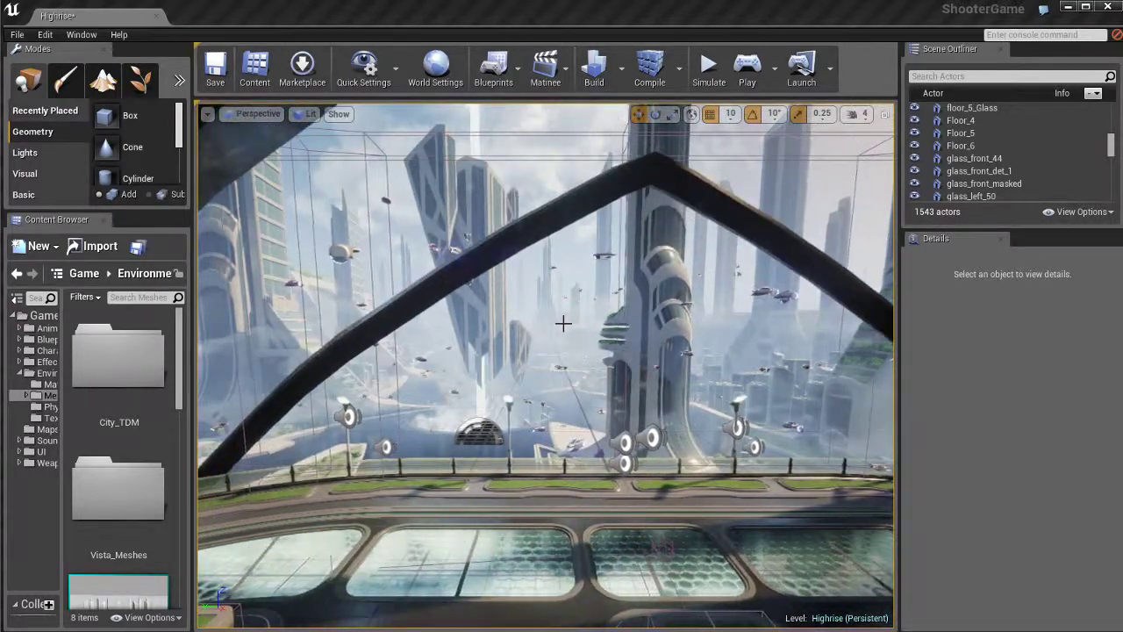
pyautogui.moveTo(562, 323); pyautogui.dragTo(562, 318, button='right')
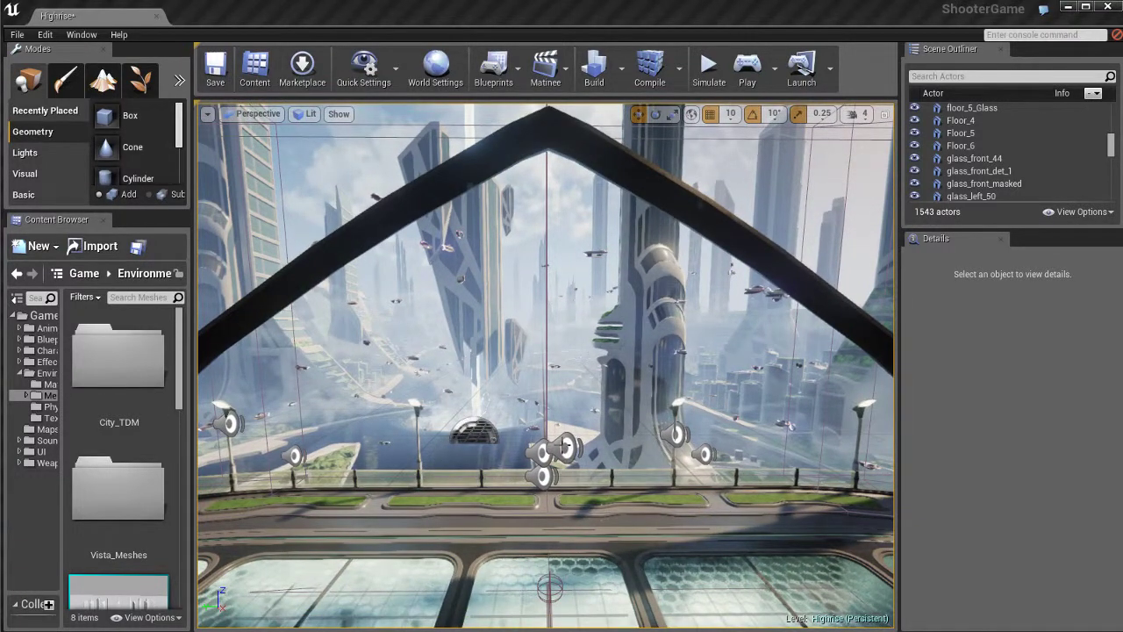
# - Try to select the grass-topped planter on the floor beside the glass panels
pyautogui.moveTo(563, 318); pyautogui.dragTo(539, 466, button='right')
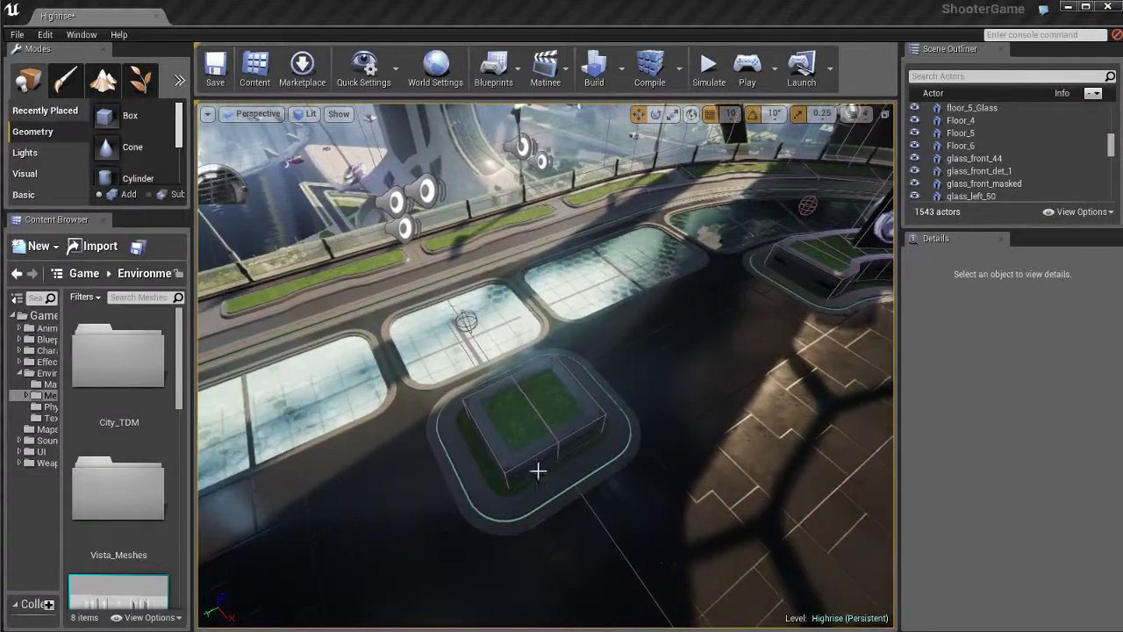
pyautogui.click(509, 427)
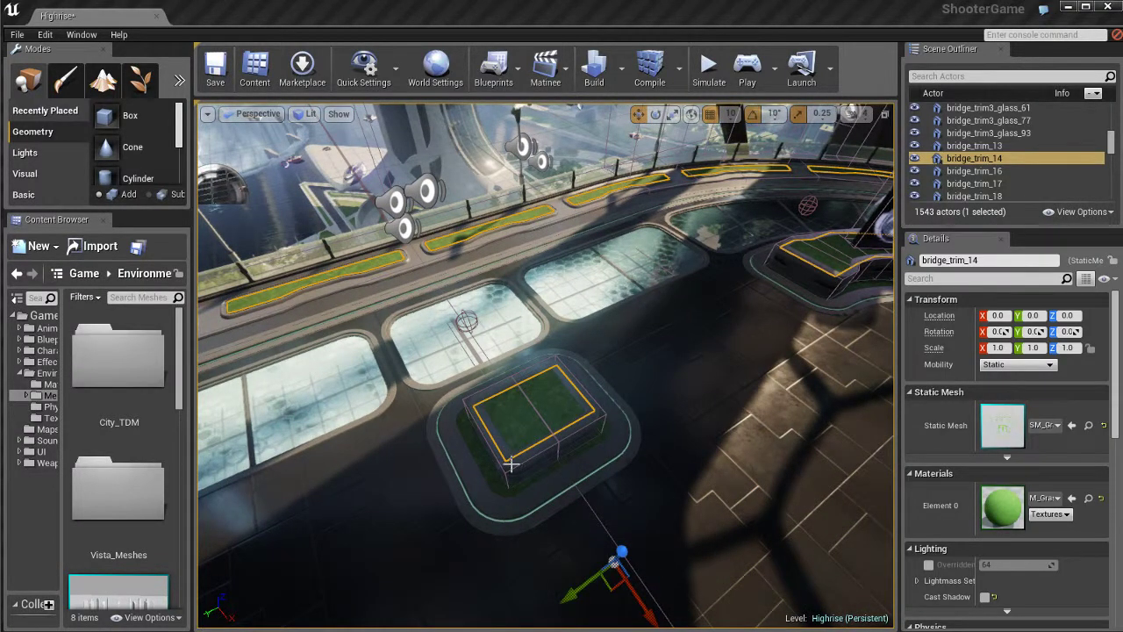
pyautogui.click(511, 462)
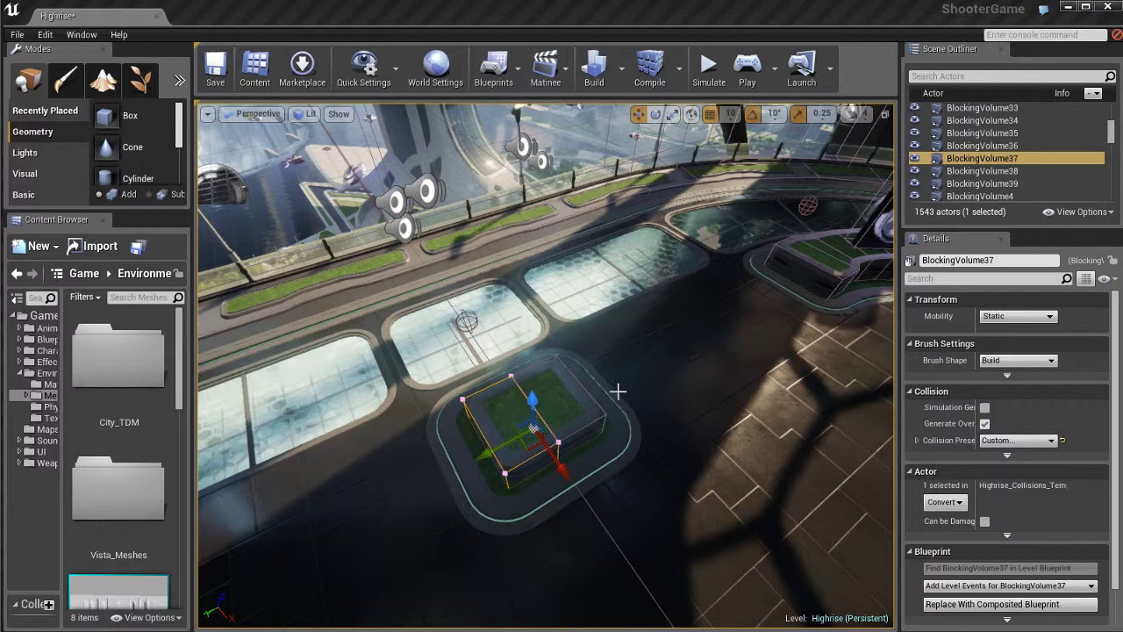
pyautogui.click(614, 449)
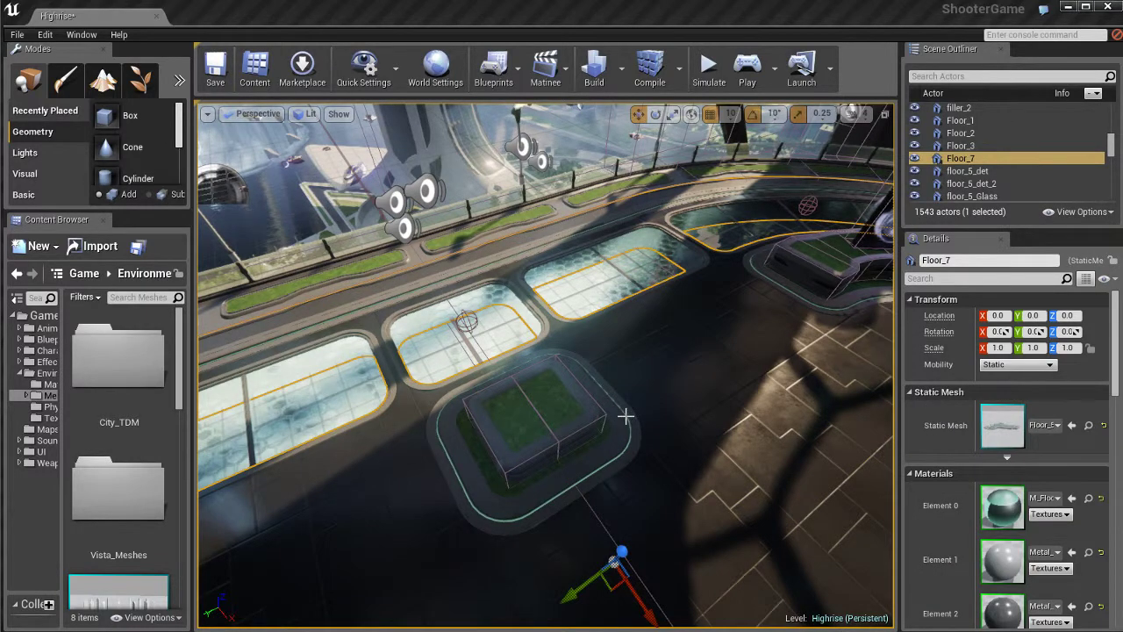
# - Select the CityVehicles_05 ambient sound near the railing, focus the Perspective camera on it and orbit around it
pyautogui.moveTo(464, 200); pyautogui.dragTo(464, 132, button='right')
pyautogui.click(545, 427)
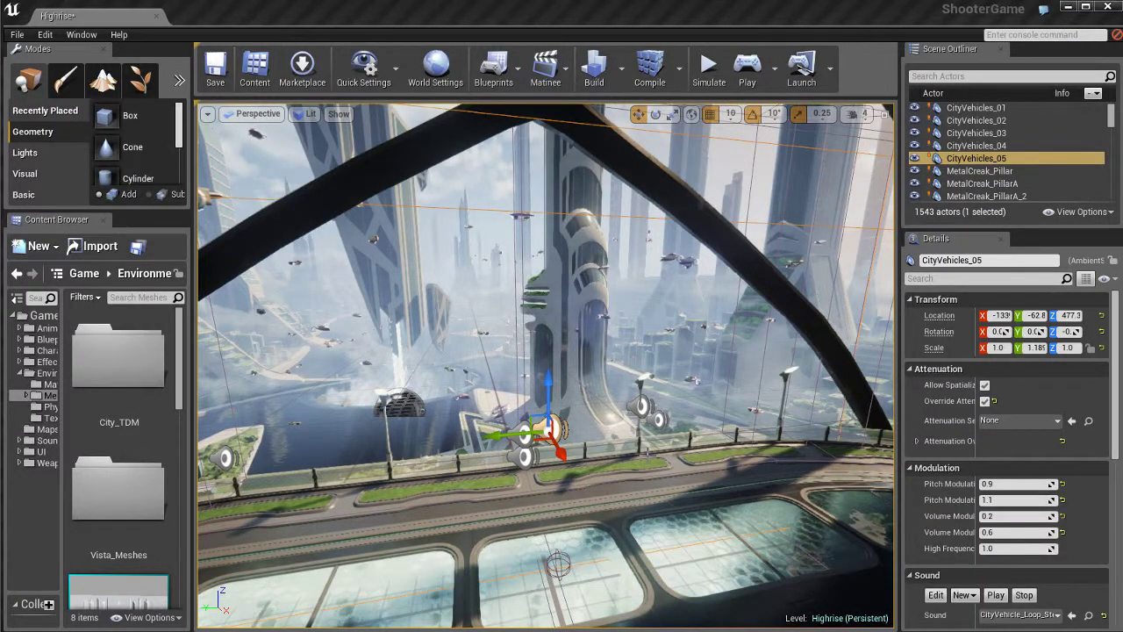
pyautogui.press('f')
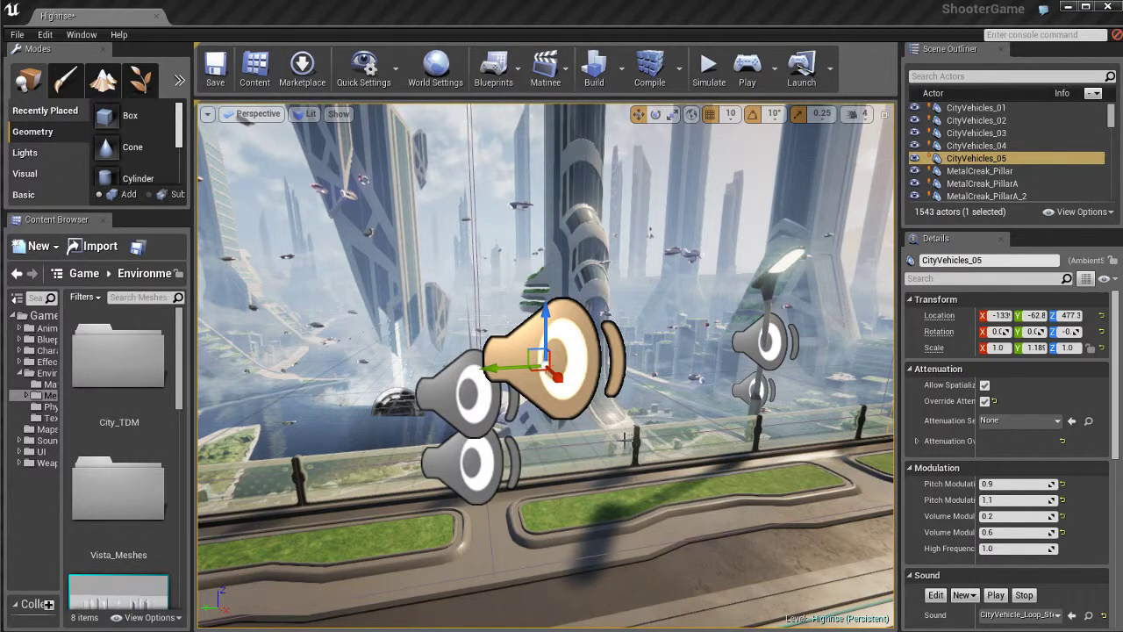
pyautogui.keyDown('alt'); pyautogui.moveTo(626, 440); pyautogui.dragTo(793, 440); pyautogui.keyUp('alt')
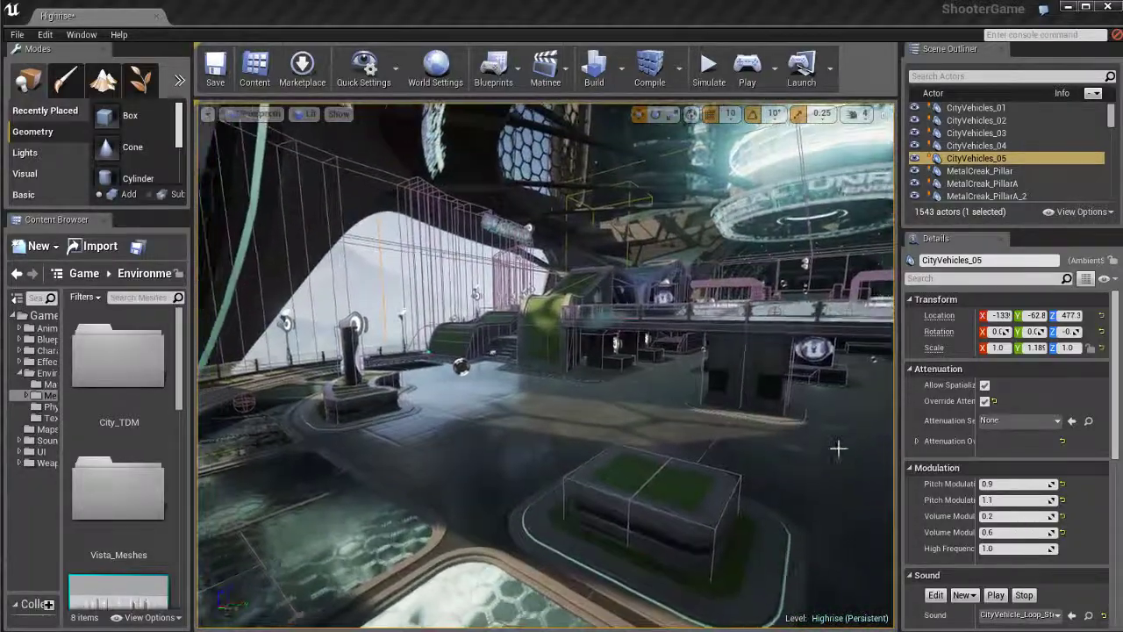
pyautogui.keyDown('alt'); pyautogui.moveTo(838, 448); pyautogui.dragTo(585, 446); pyautogui.keyUp('alt')
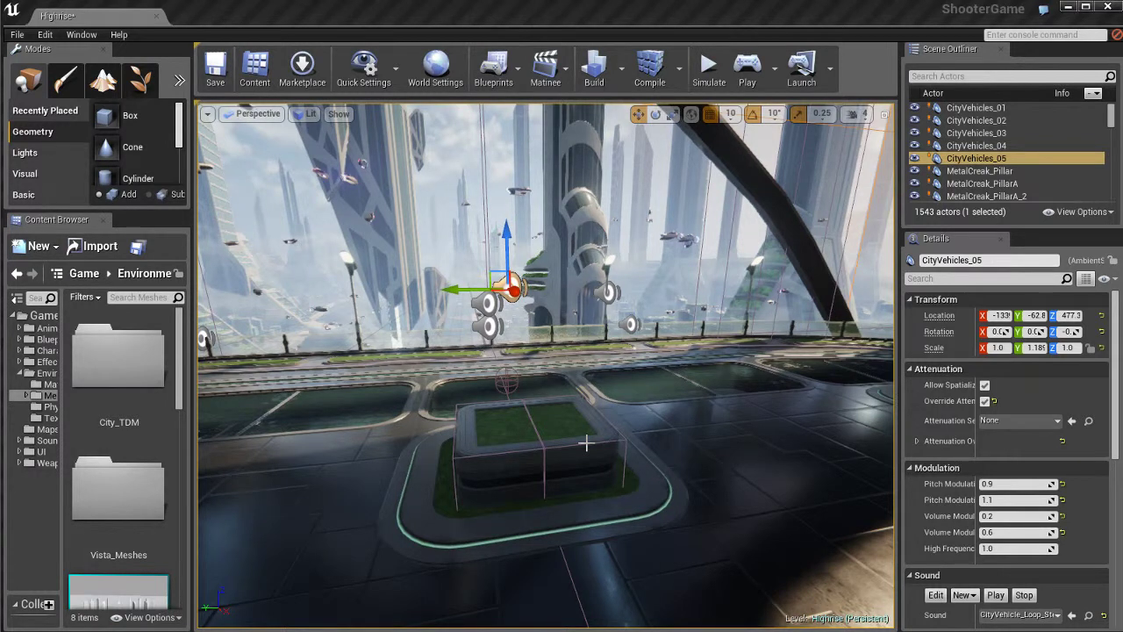